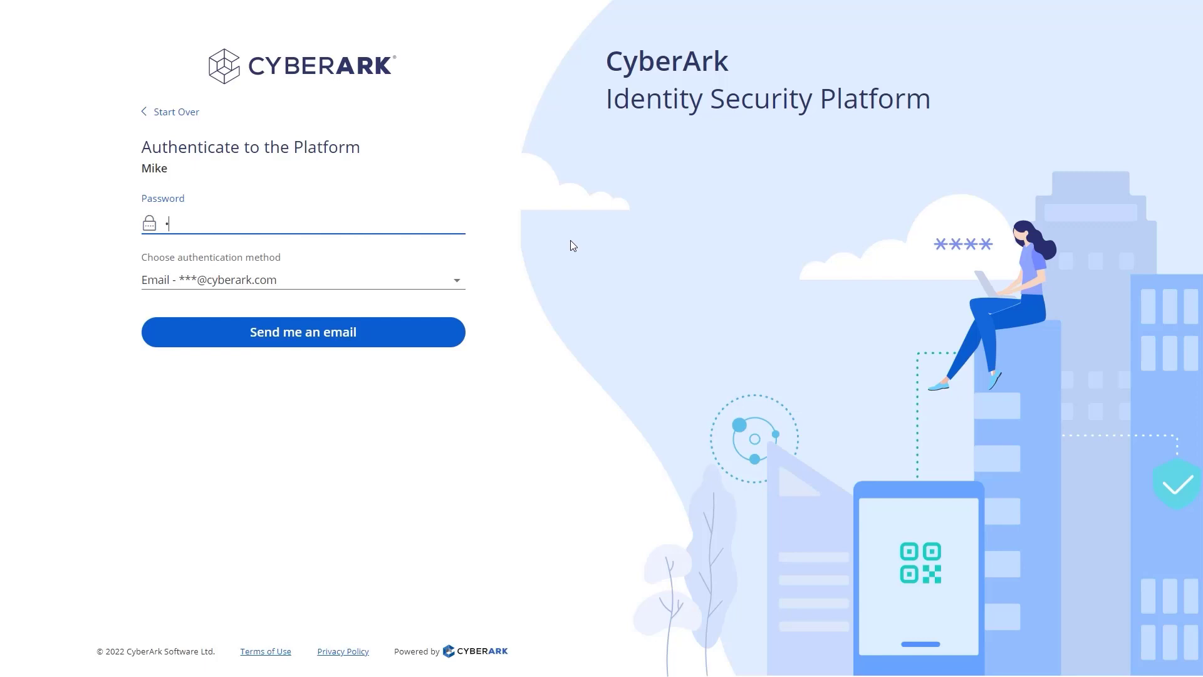
Submit the account password, request an emailed one-time code, and enter the verification code
text(••••••••)
click(458, 342)
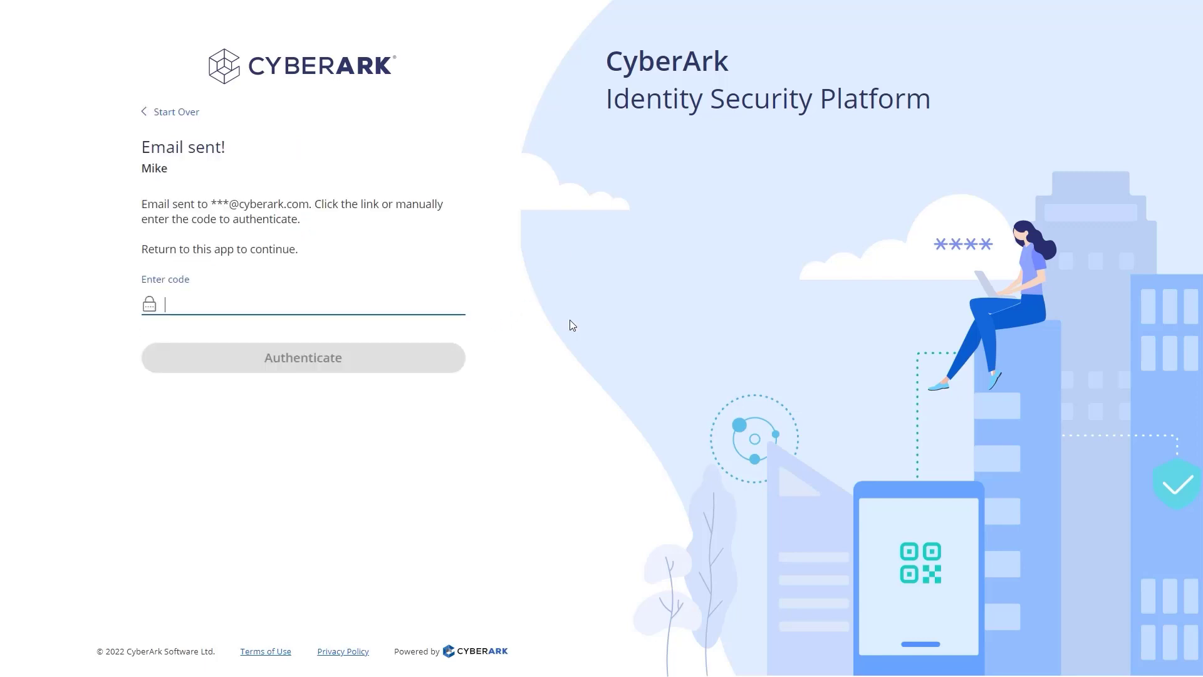
text(•••)
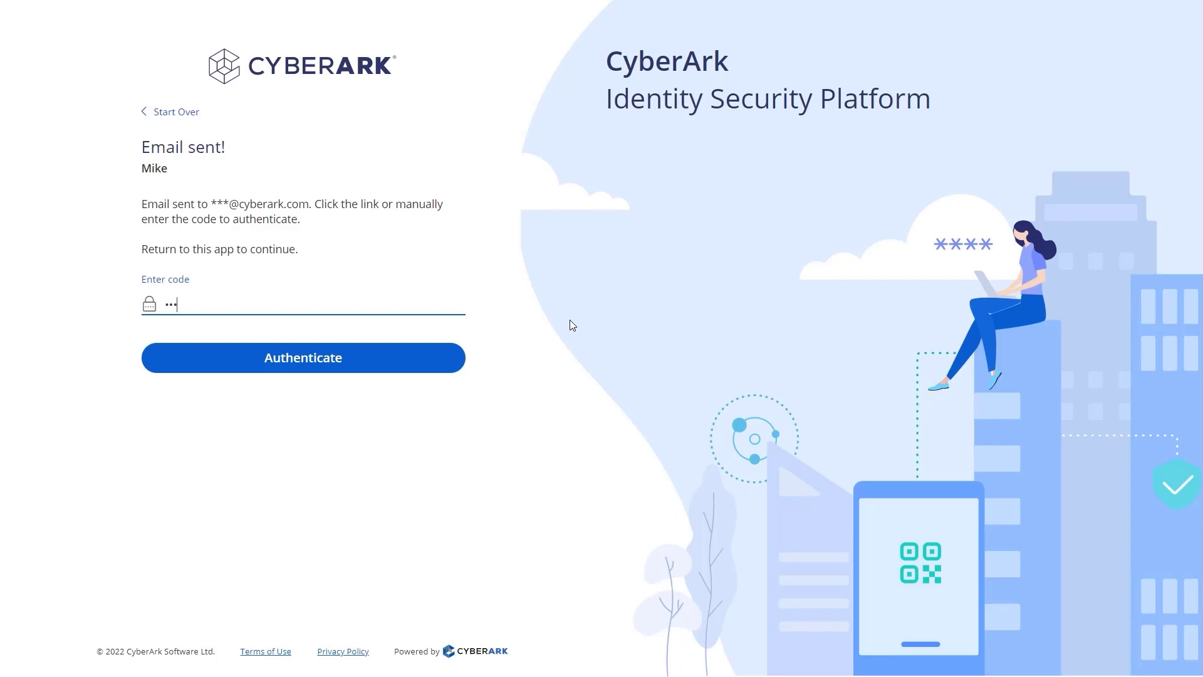
text(•••••)
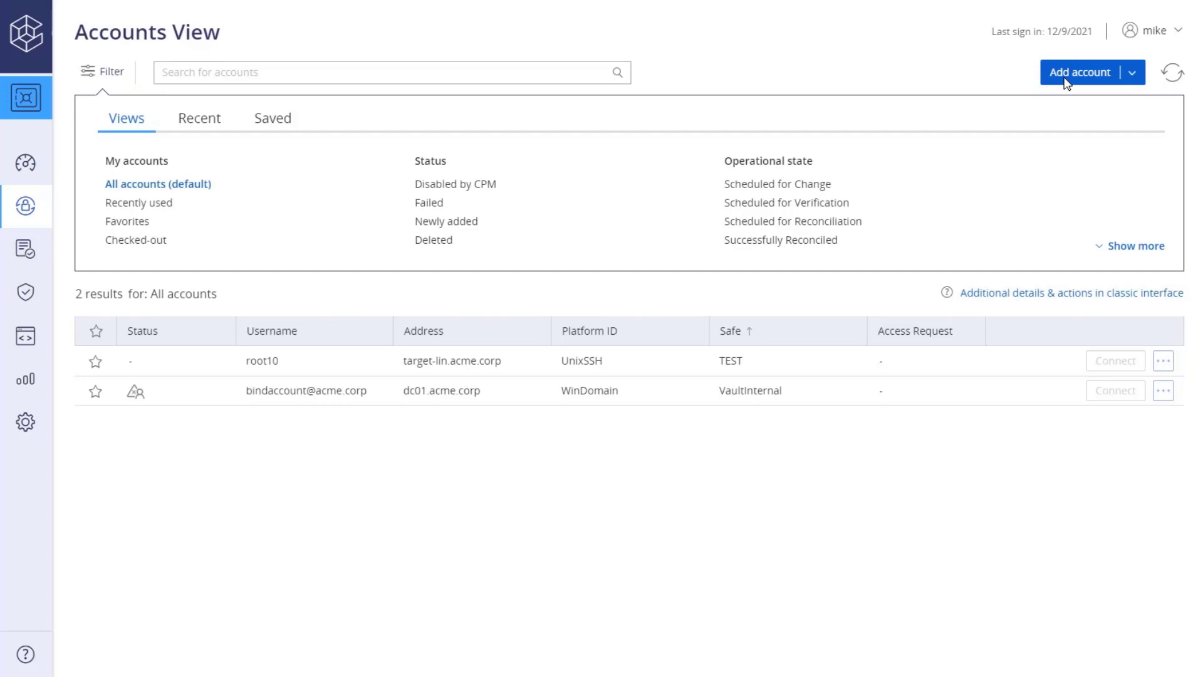
Start adding a new account in Accounts View with Windows as the system type
click(1065, 82)
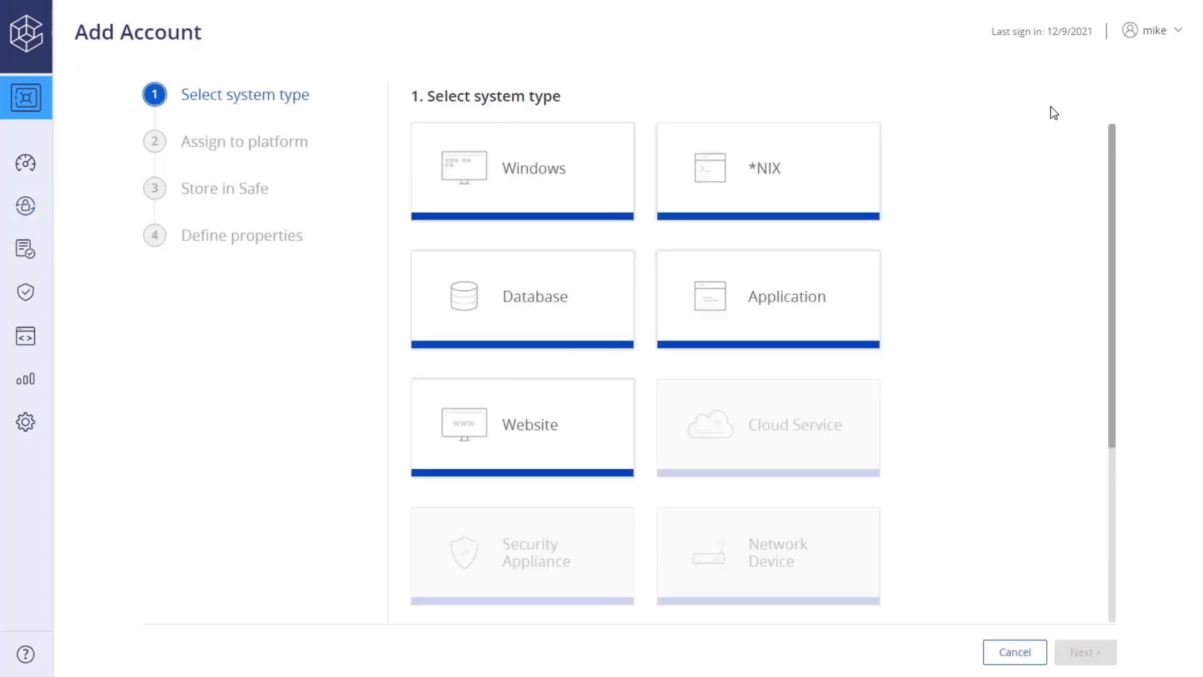
click(610, 151)
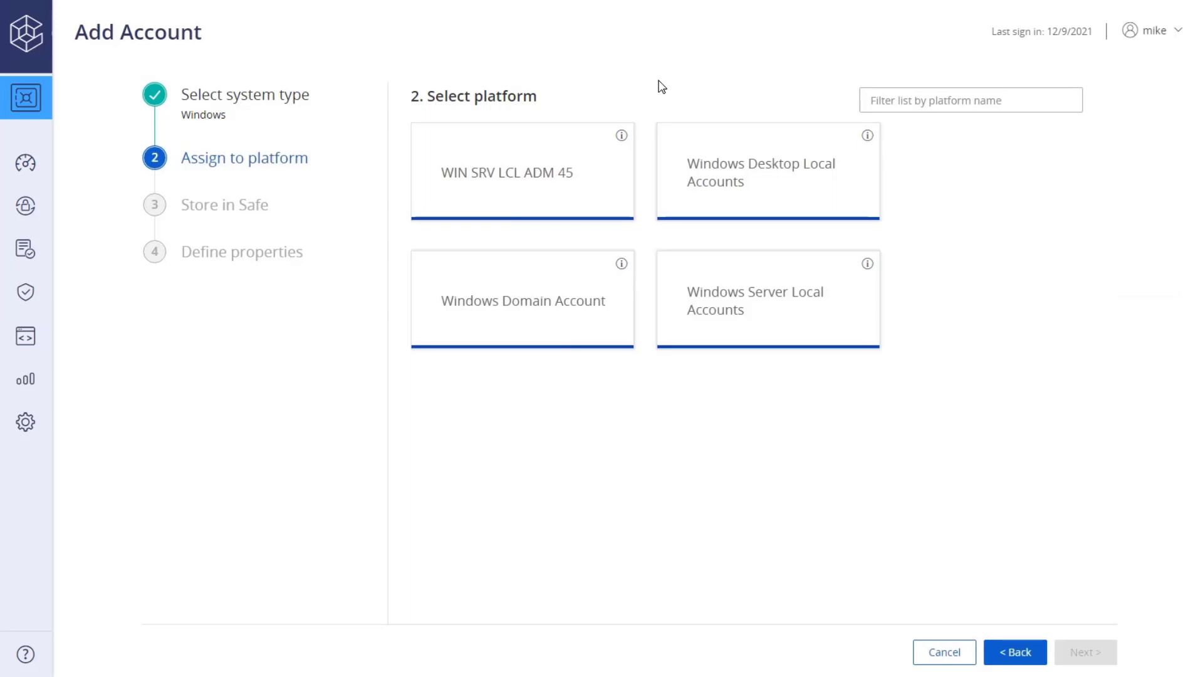
Select the WIN SRV LCL ADM 45 platform for the new account
click(598, 160)
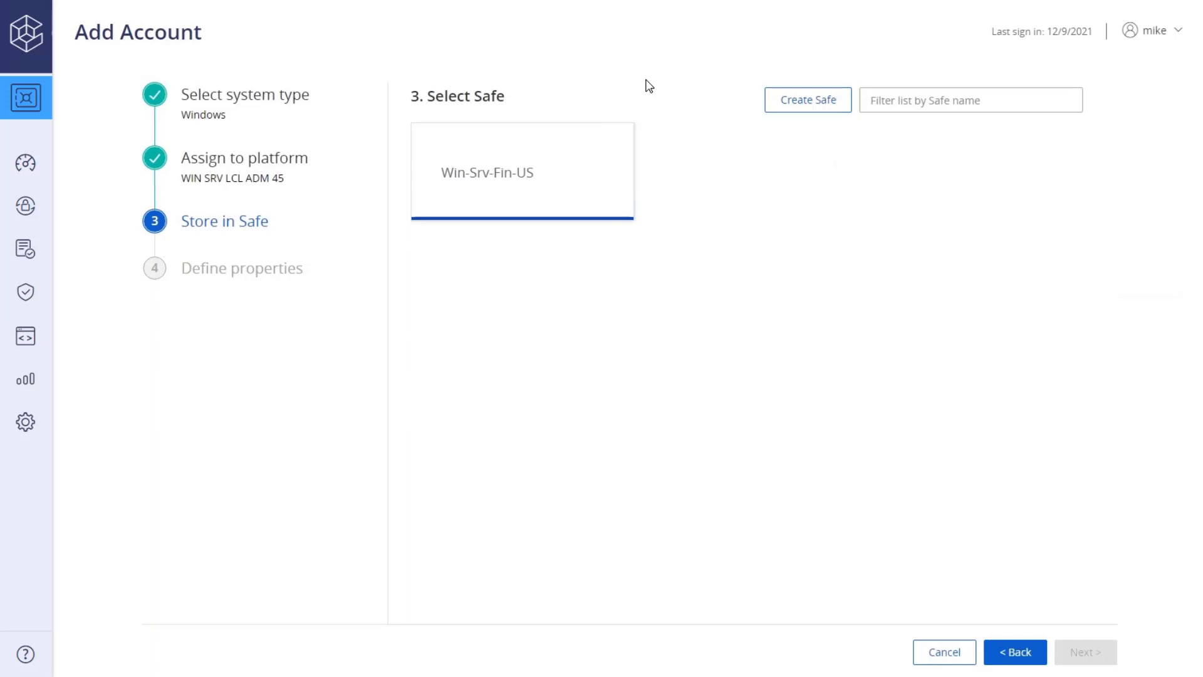
Store the account in Win-Srv-Fin-US with address target-win.acme.corp and username administrator
click(602, 156)
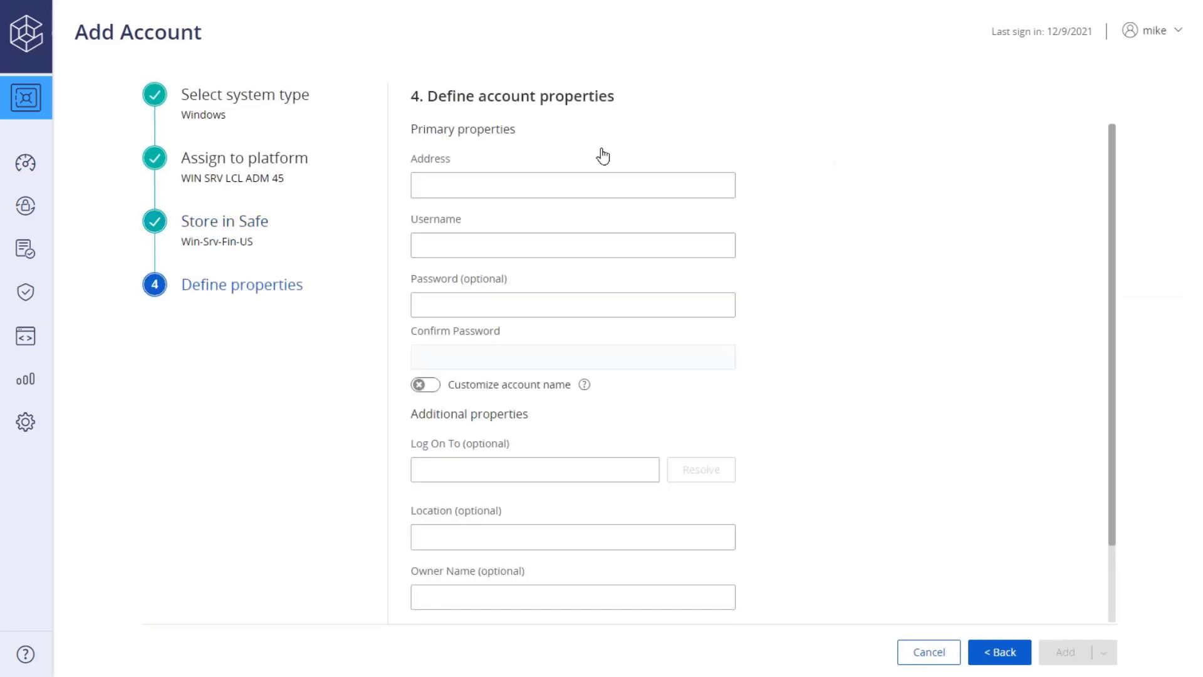
click(586, 185)
text(targe)
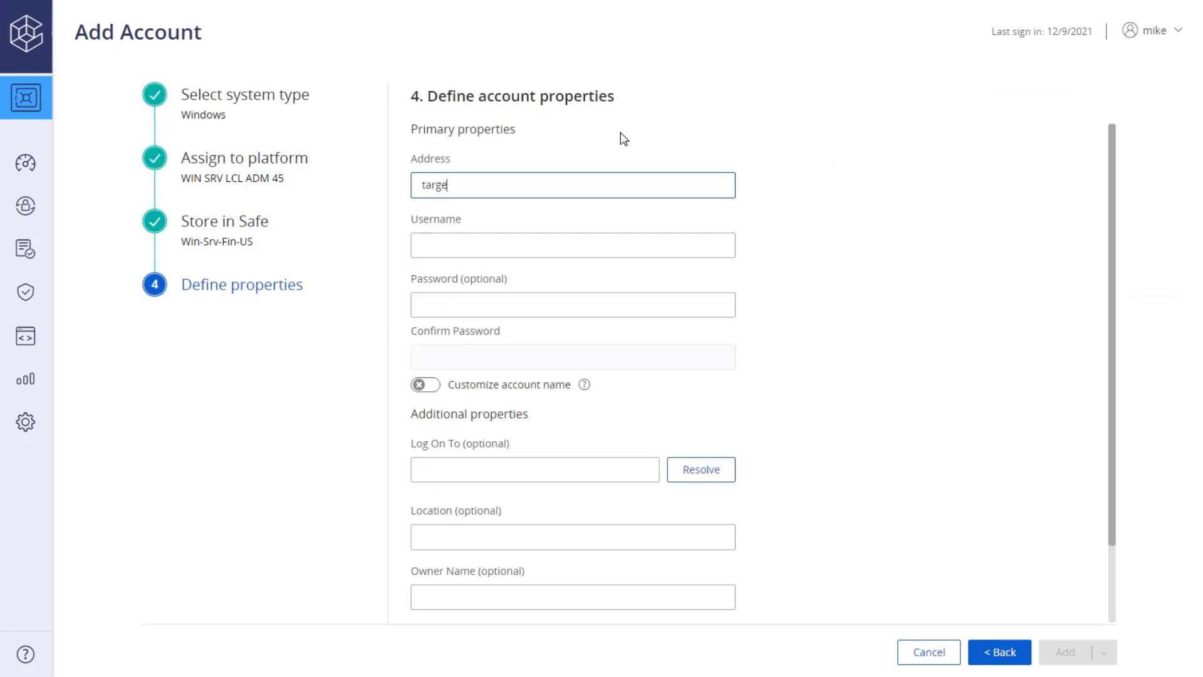
text(t-win.acme.corp)
click(587, 245)
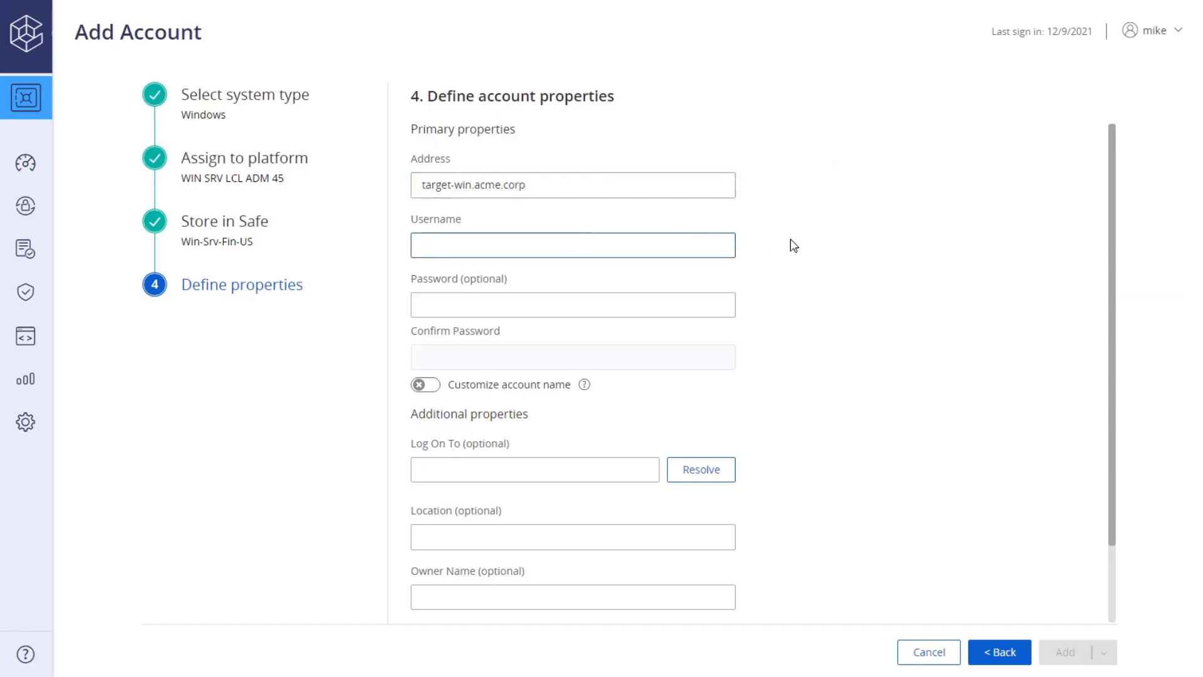
text(administrator)
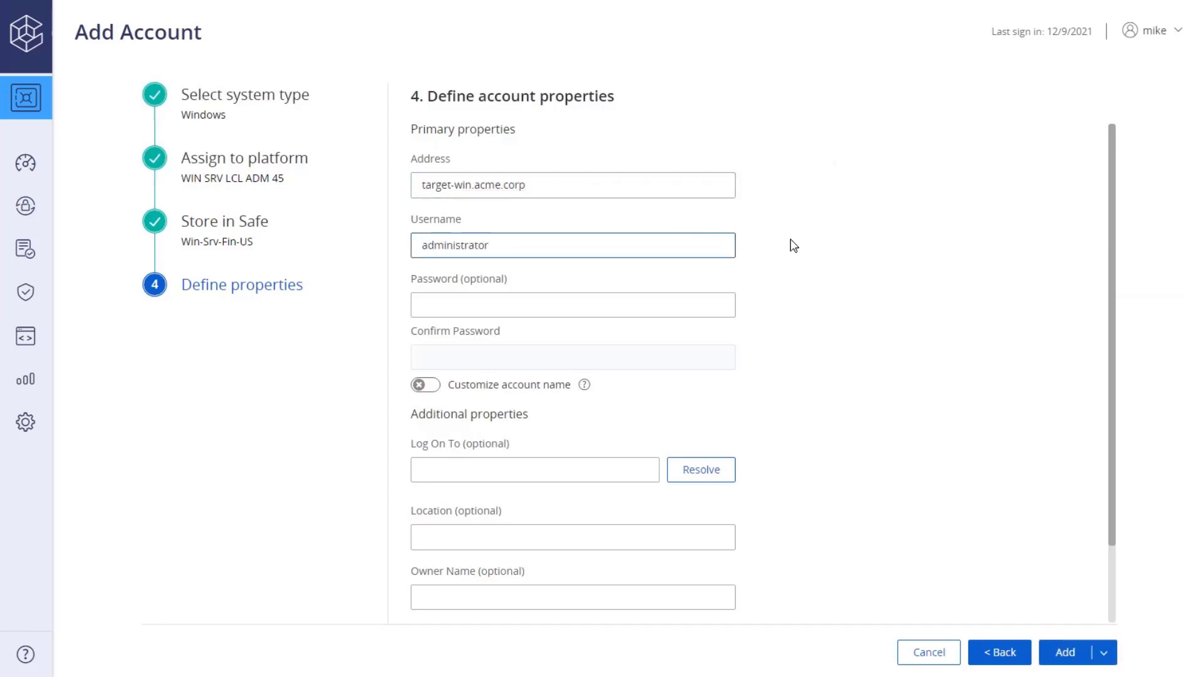
click(793, 245)
Enter and confirm the account password, and resolve Log On To as TARGET-WIN
key(Tab)
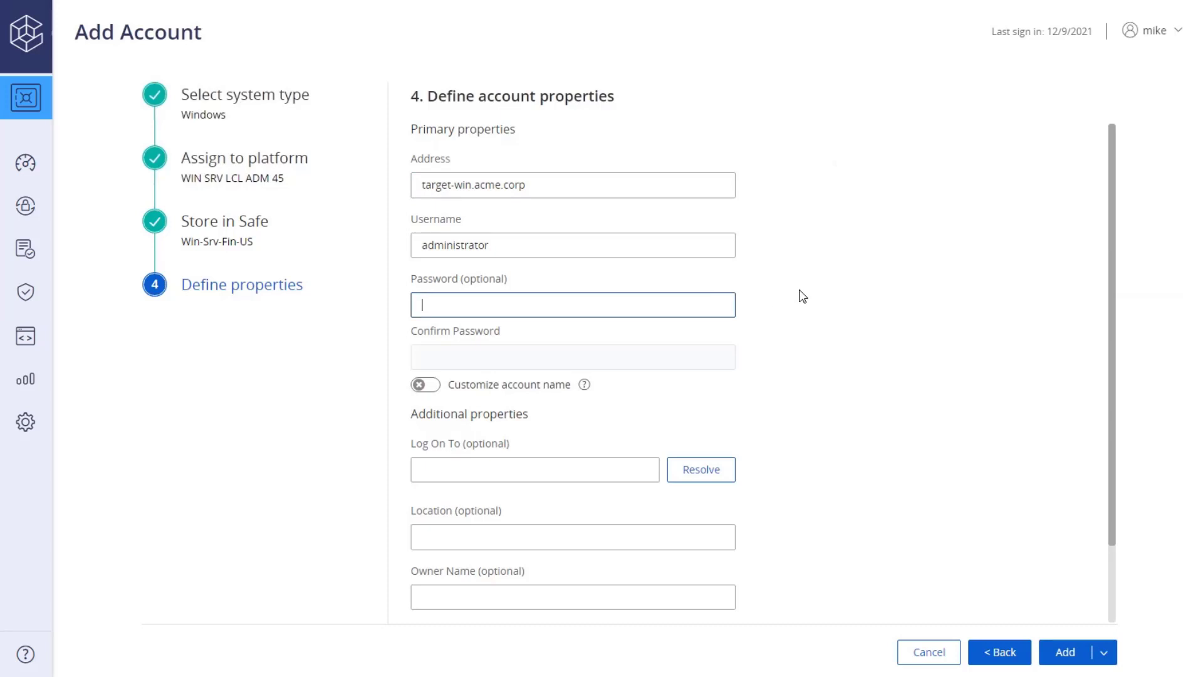
text(*********)
click(702, 352)
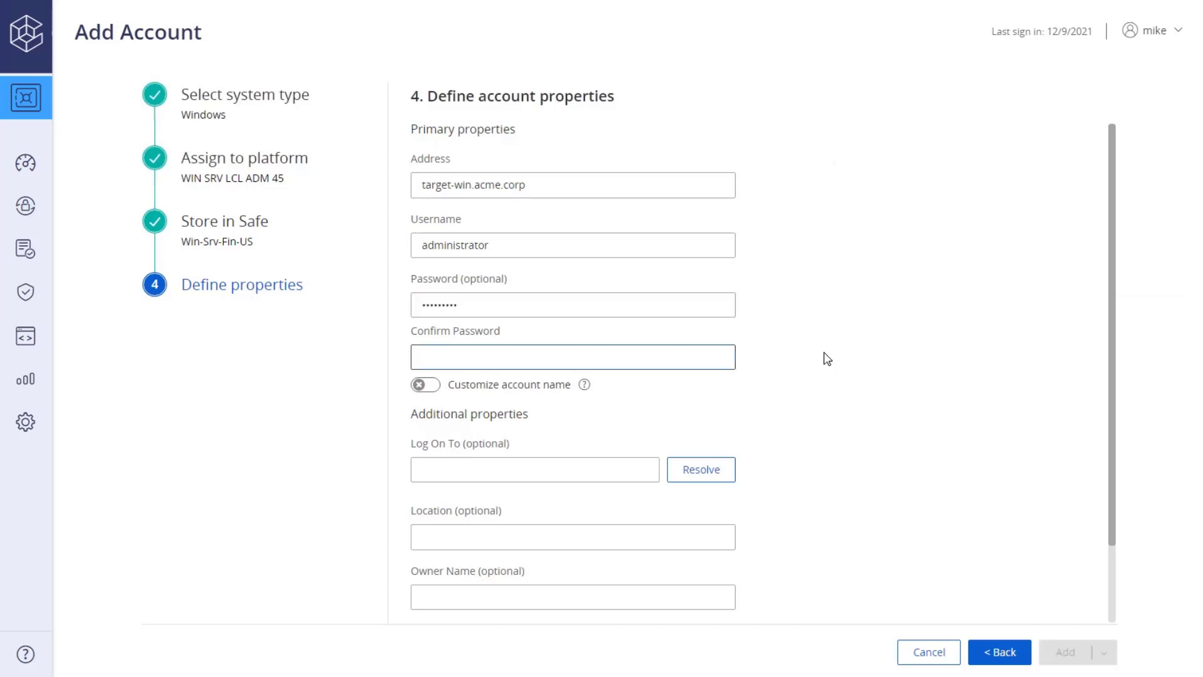
text(*********)
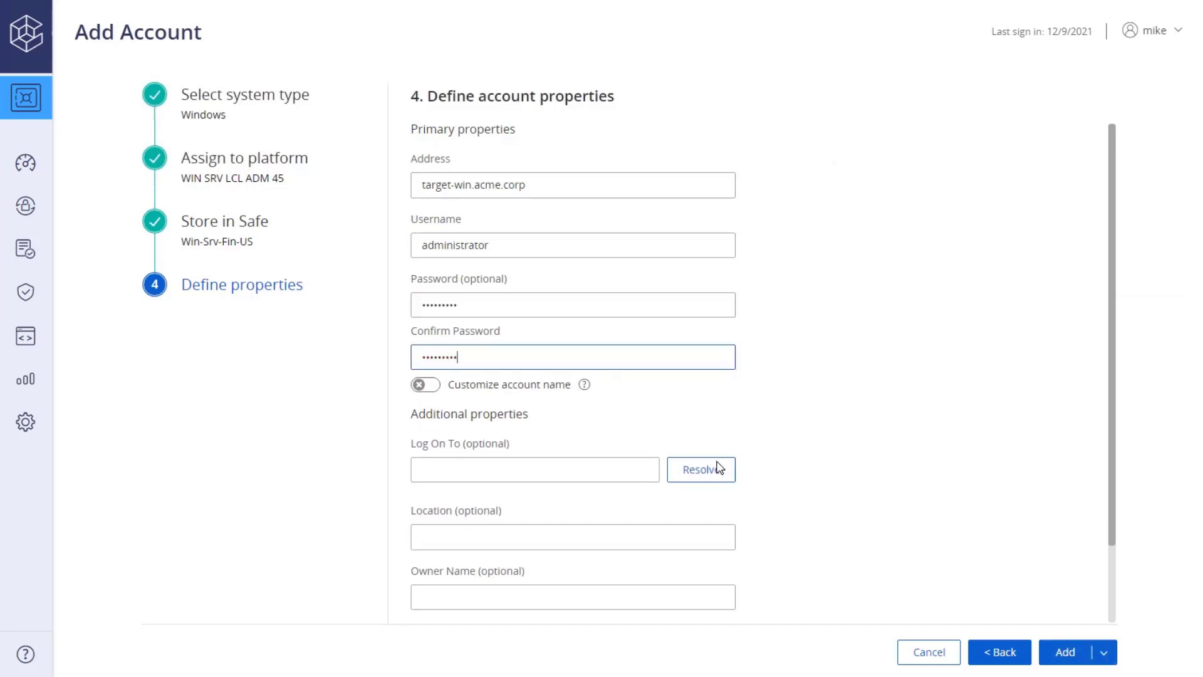
click(716, 469)
scroll(1108, 449, down, 2)
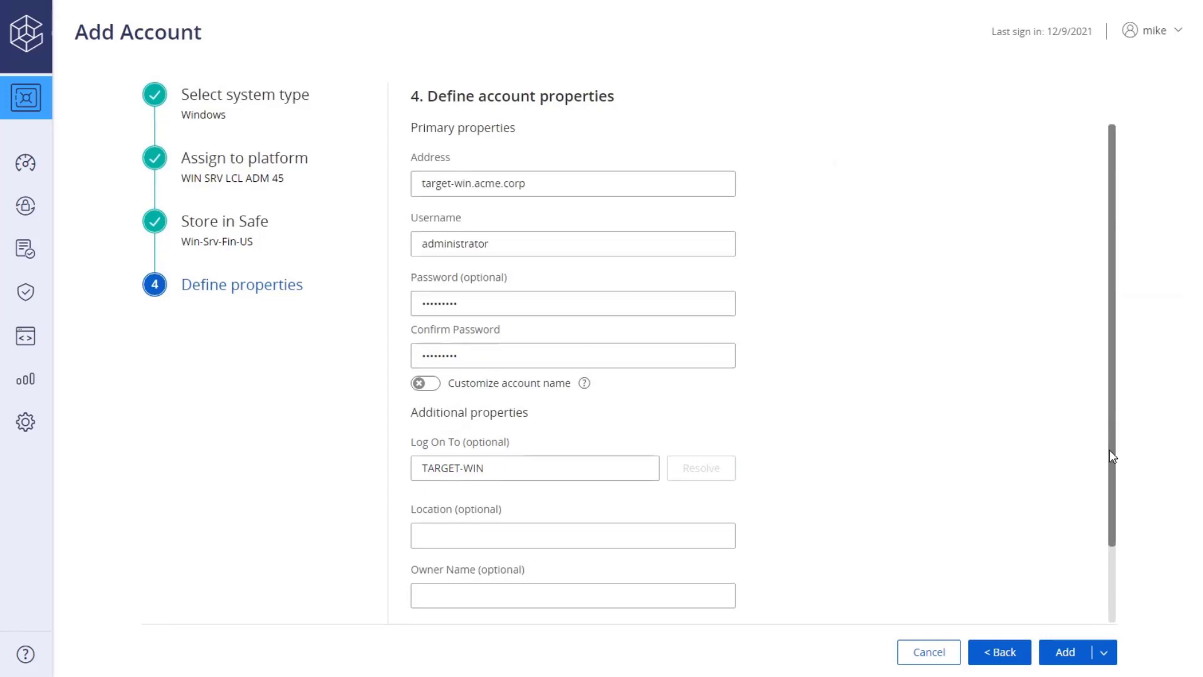
scroll(1101, 492, down, 2)
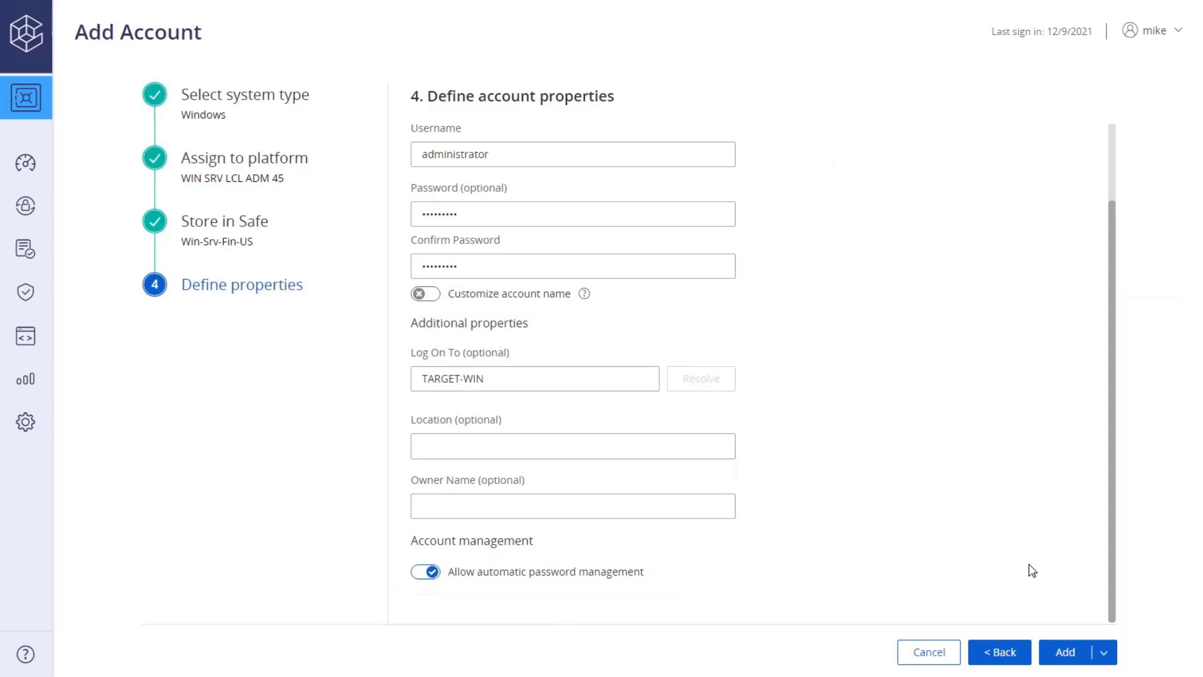
Add the administrator account for target-win.acme.corp and open its details panel
click(1057, 653)
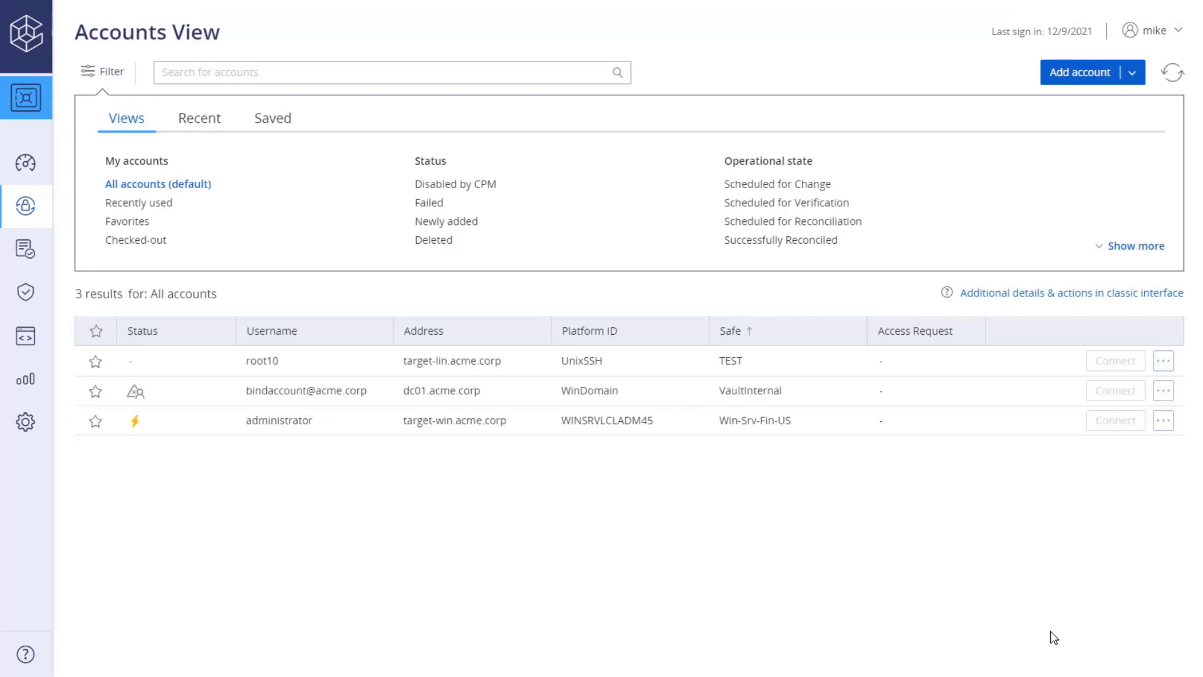
click(828, 428)
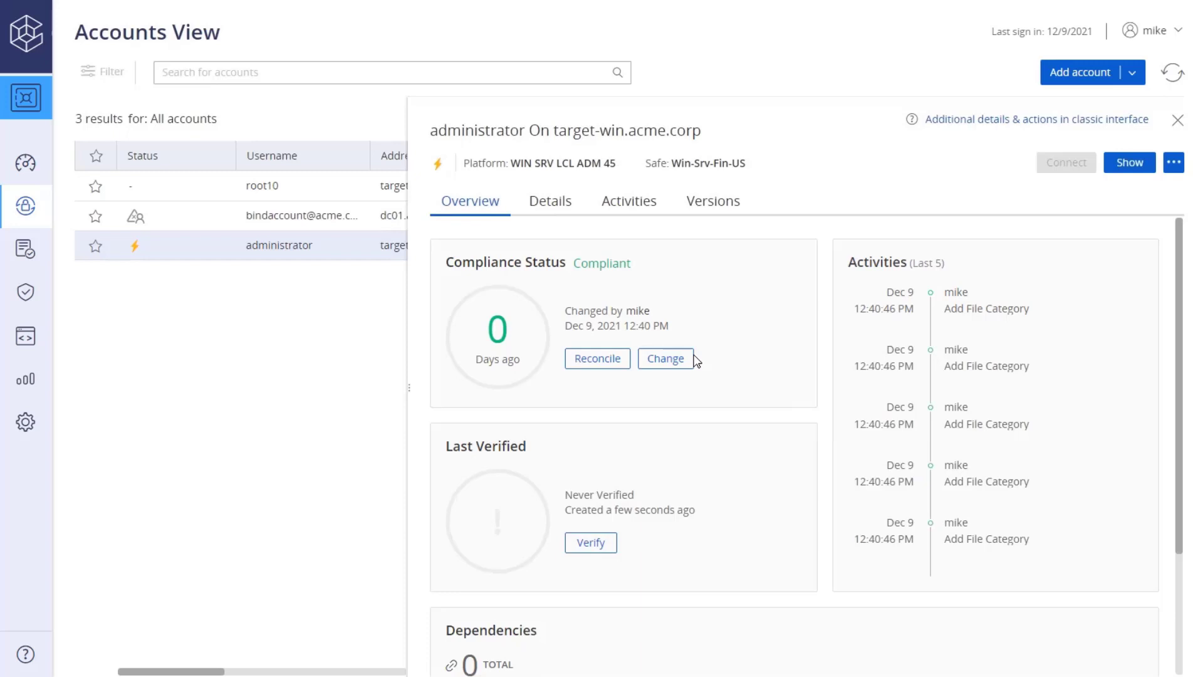
Schedule a CPM password change for the administrator account and confirm it
click(665, 358)
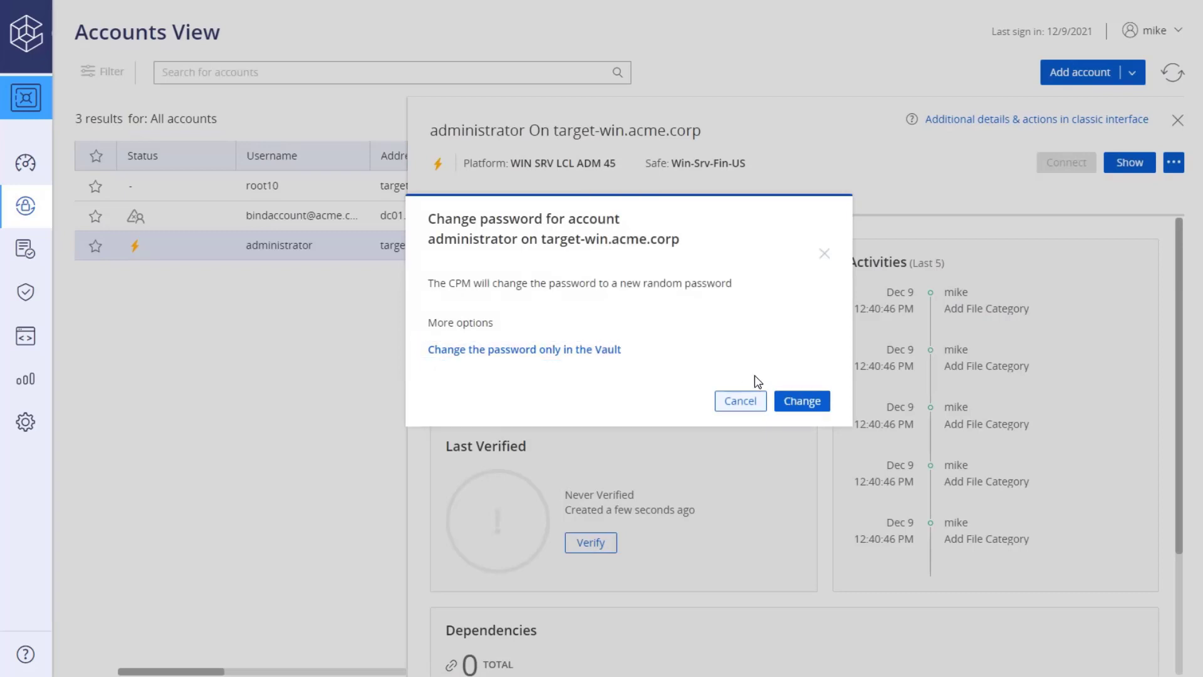
click(790, 404)
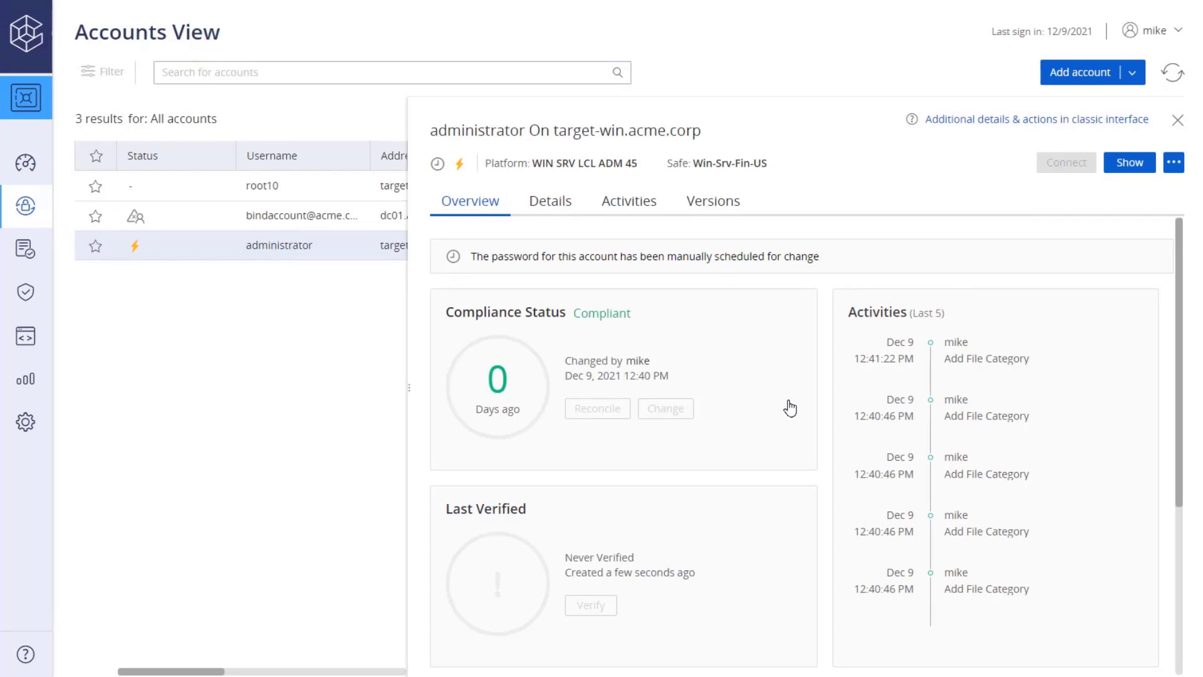
Refresh the accounts list and reopen administrator to see the PasswordManager change at 12:41 PM
click(1170, 80)
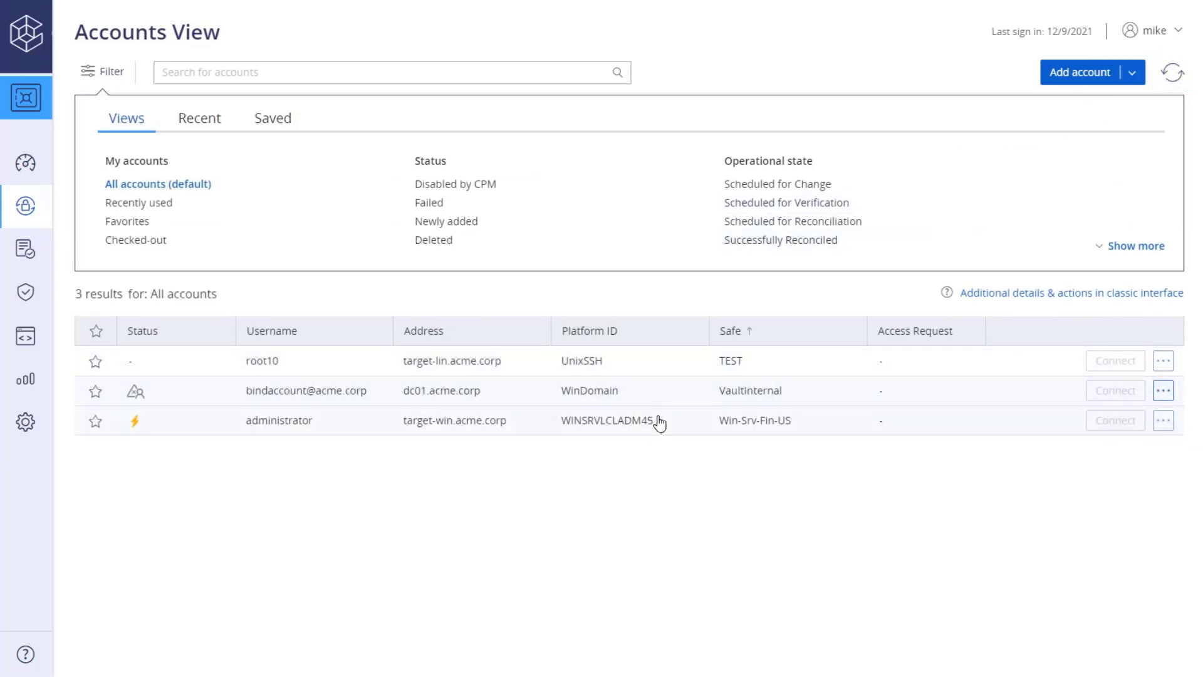
click(669, 430)
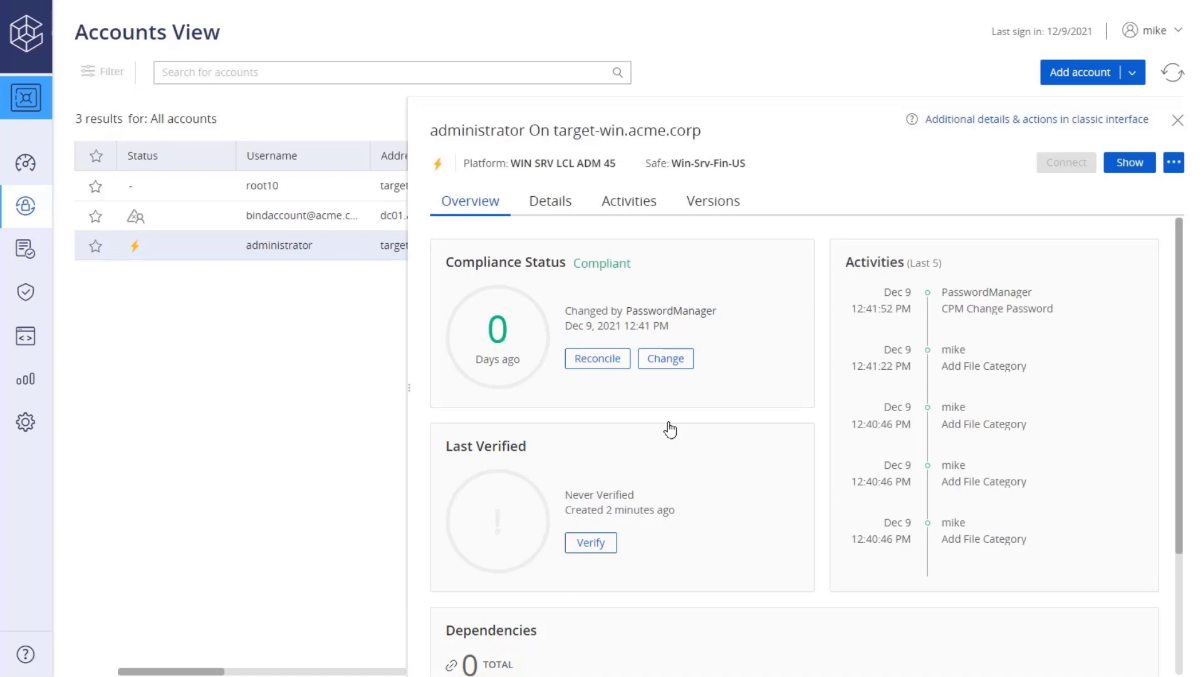
Reveal the administrator's new password with the reason 'show', then close the reveal window
click(1114, 168)
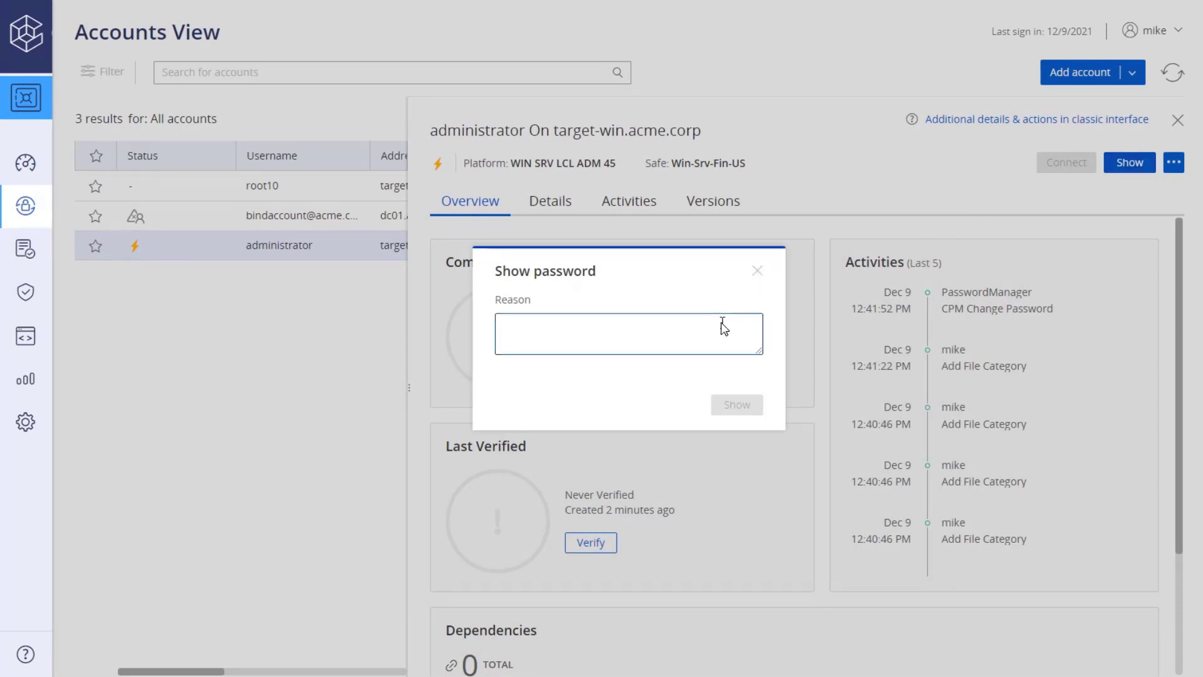
text(show)
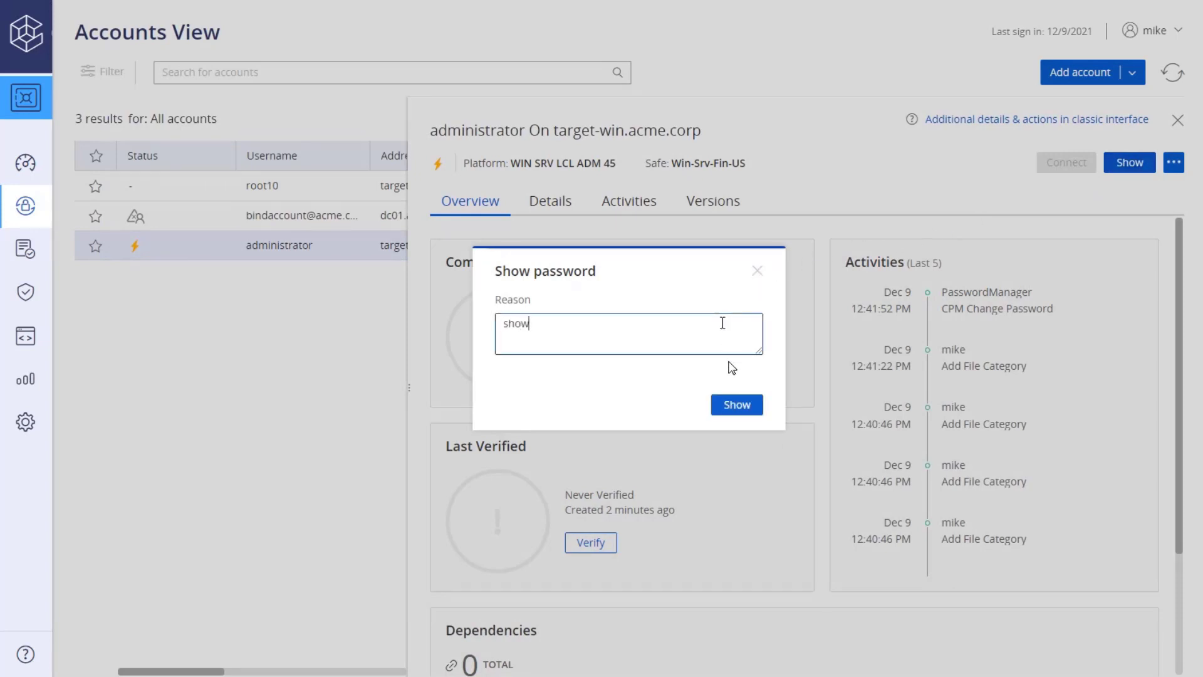
click(732, 408)
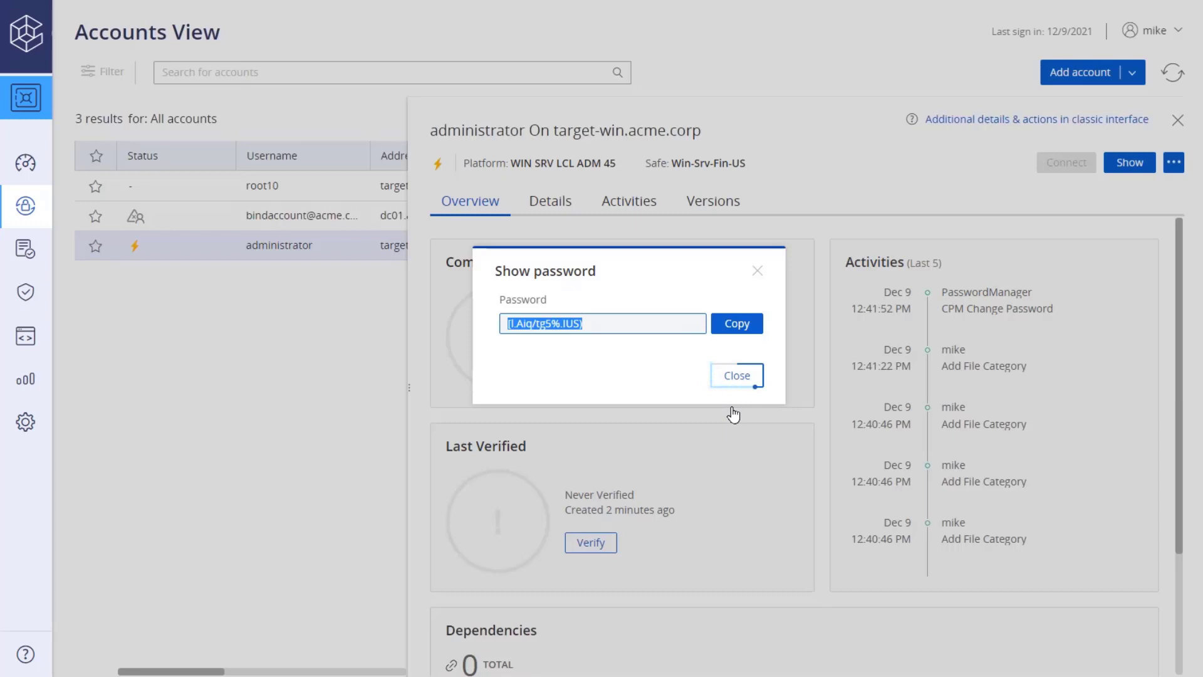
click(736, 378)
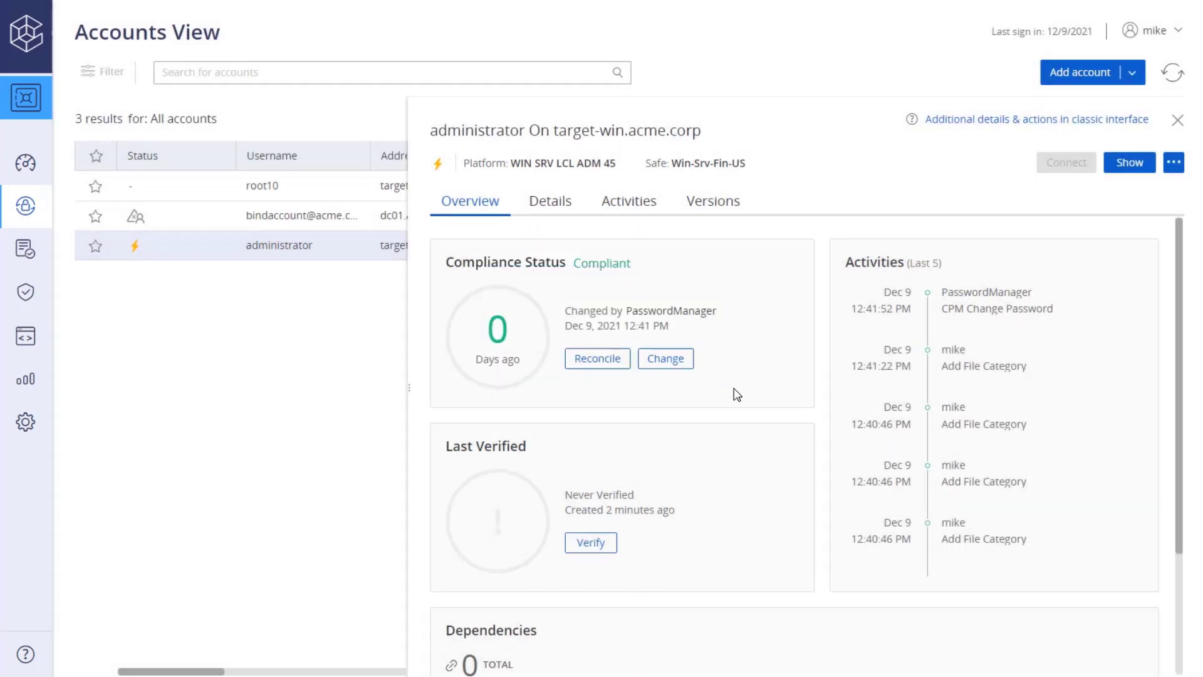
Have the CPM verify the password, then refresh and reopen administrator to see 12:46 PM verification
click(590, 543)
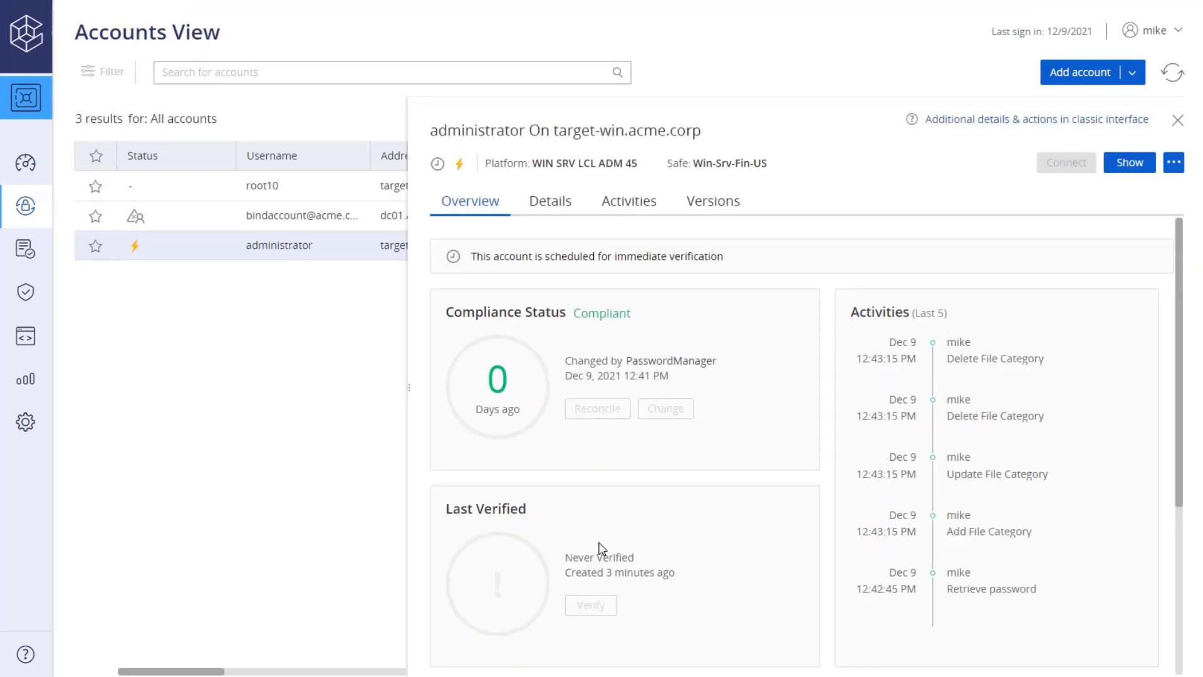
click(1169, 72)
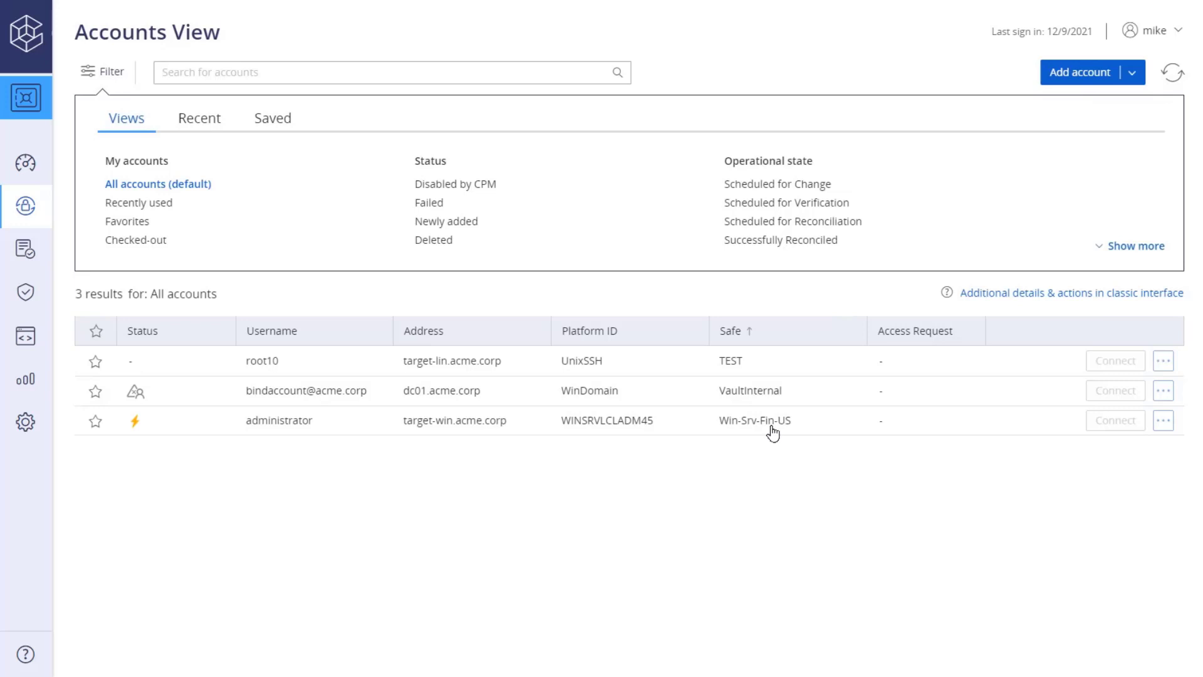
click(828, 430)
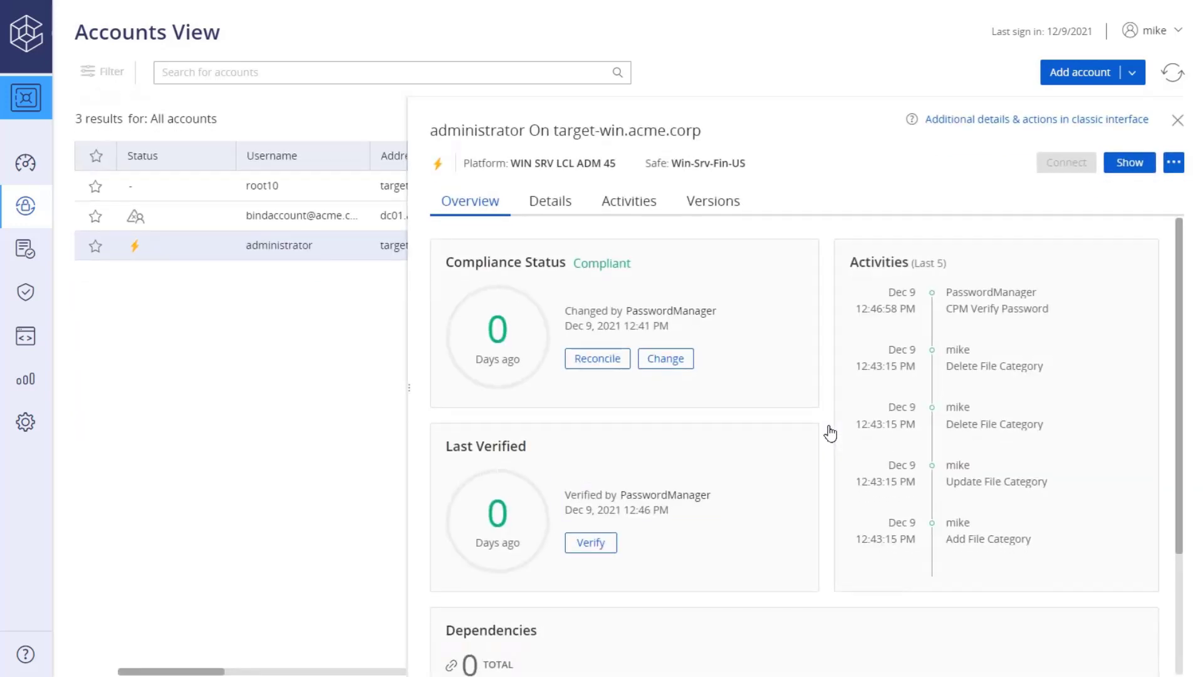
Review the administrator's Overview tab and close its details, returning to the three-account list
scroll(1168, 247, down, 3)
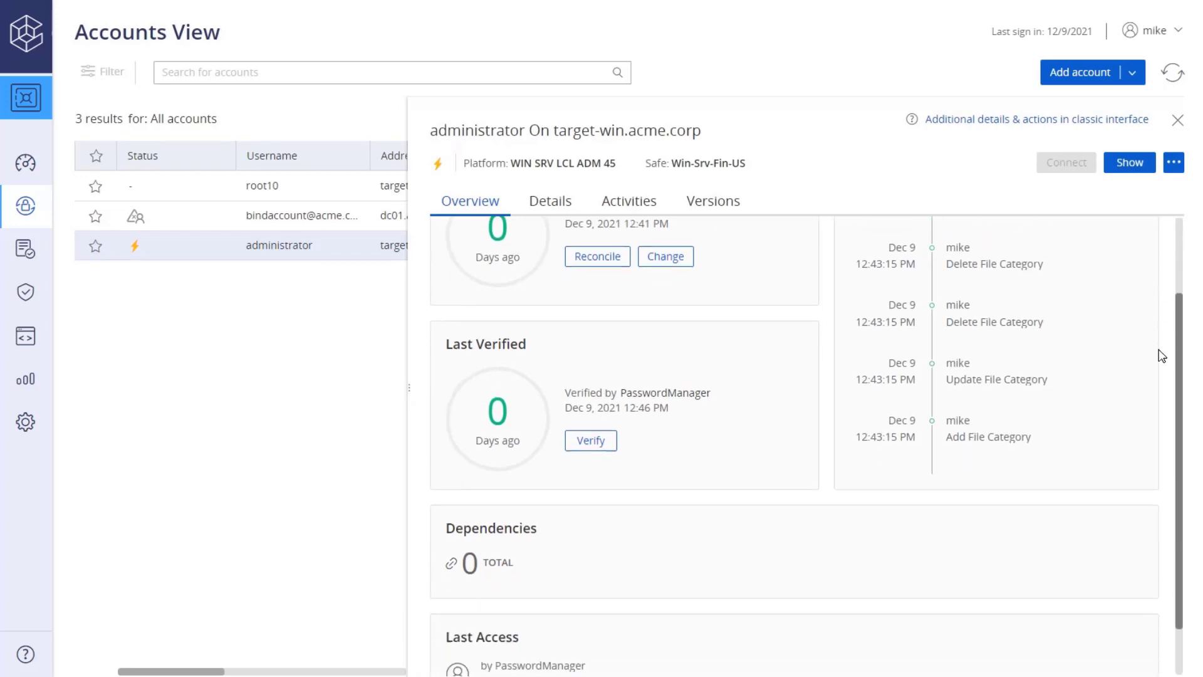
scroll(1184, 260, up, 1)
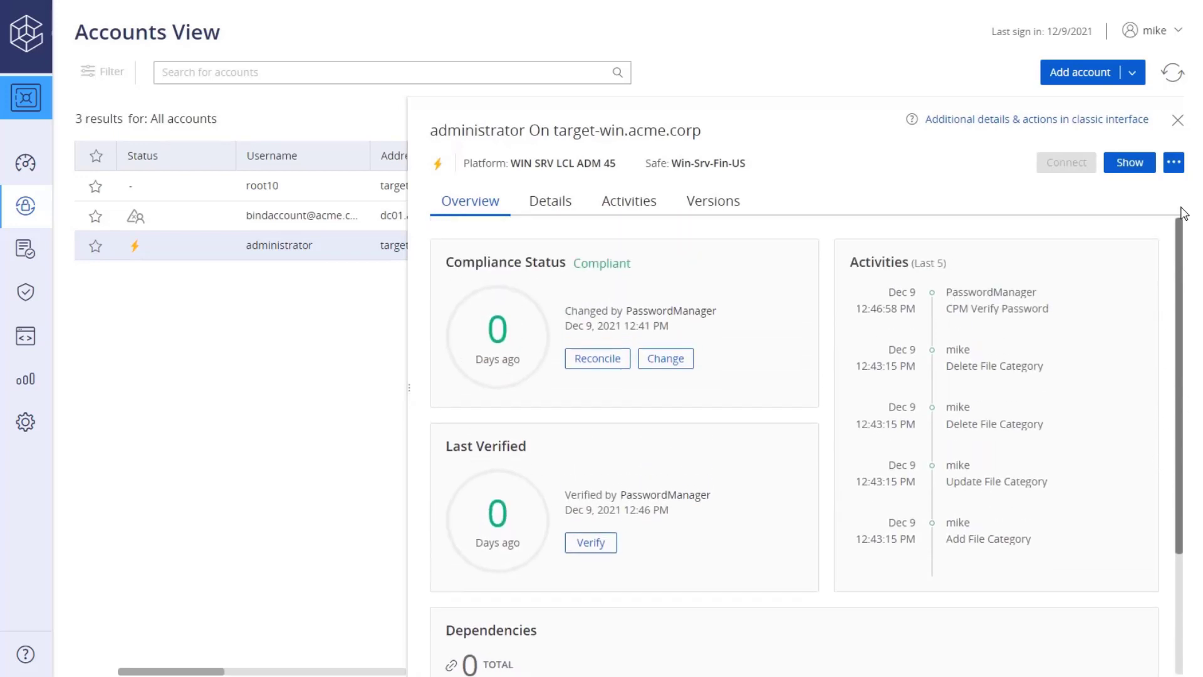
click(1173, 123)
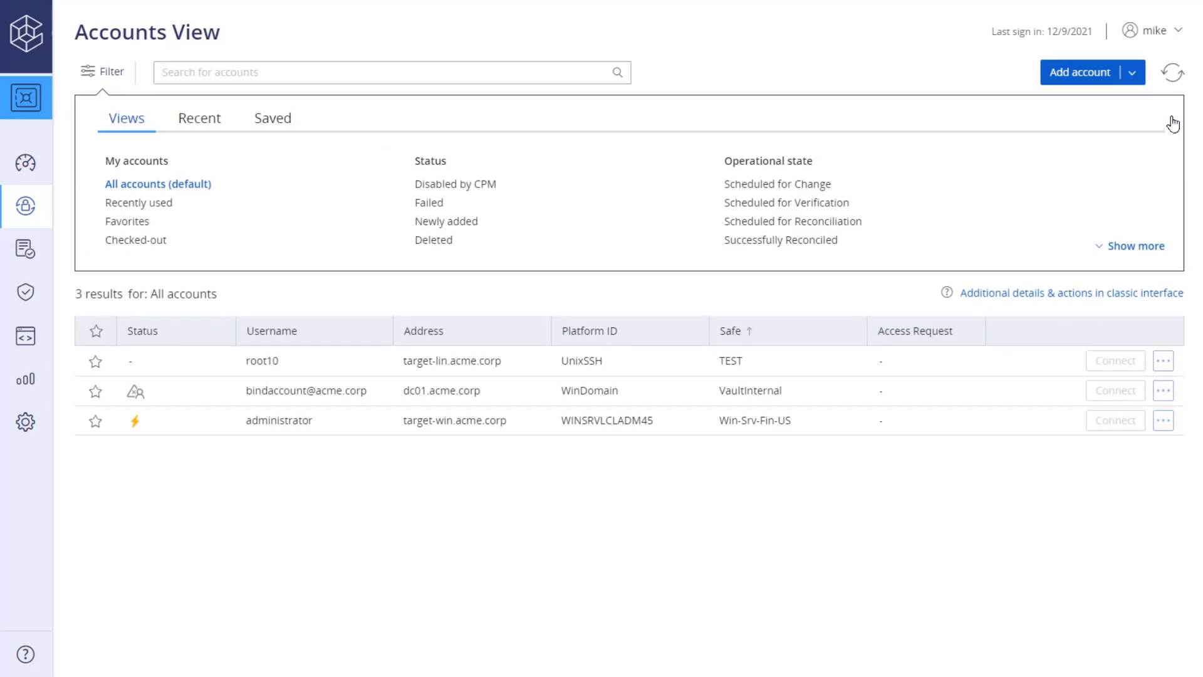